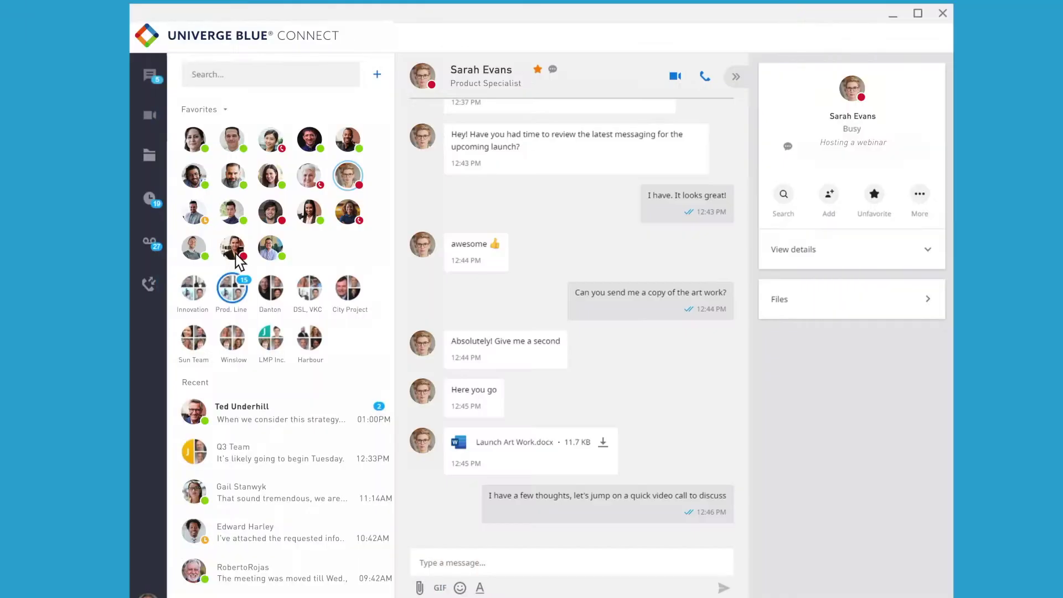
View a favourite contact's details card, then bring up the + menu for new items
{"action": "left_click", "coordinate": [238, 257]}
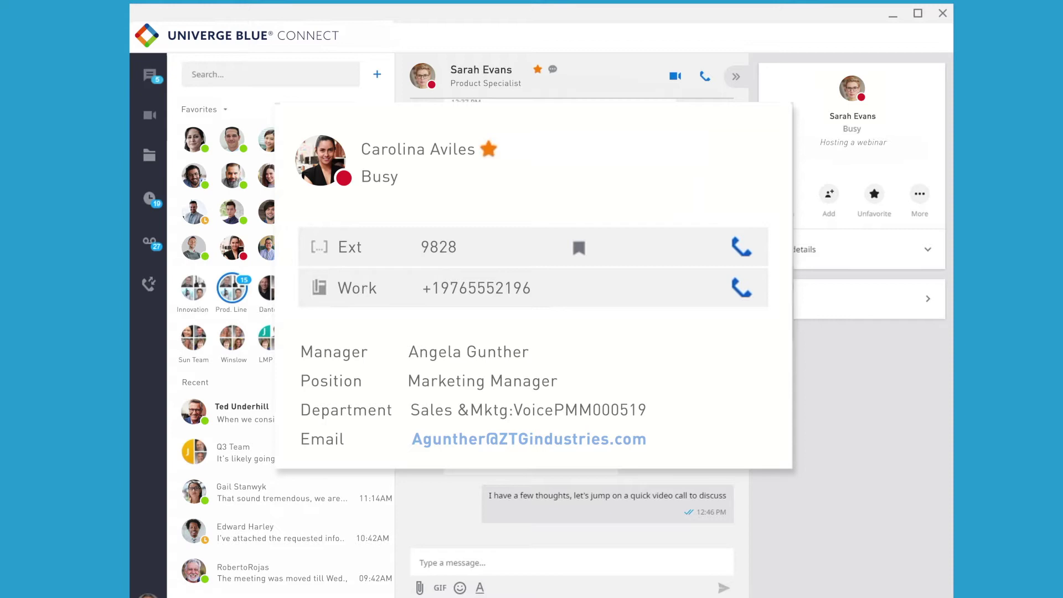
{"action": "left_click", "coordinate": [379, 80]}
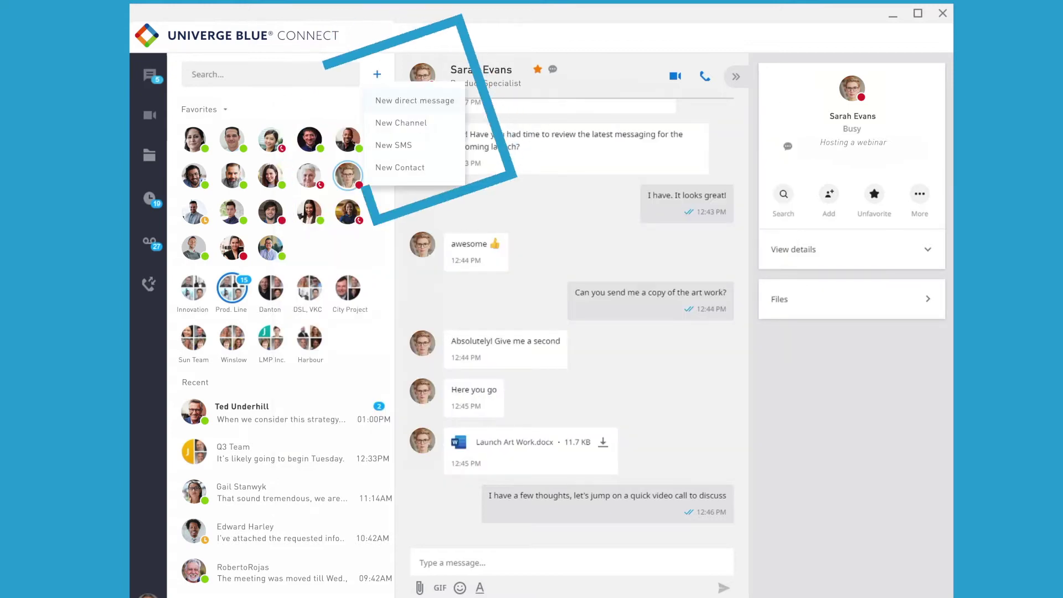
Display the list of ten documents shared in the product specialist conversation
{"action": "left_click", "coordinate": [459, 125]}
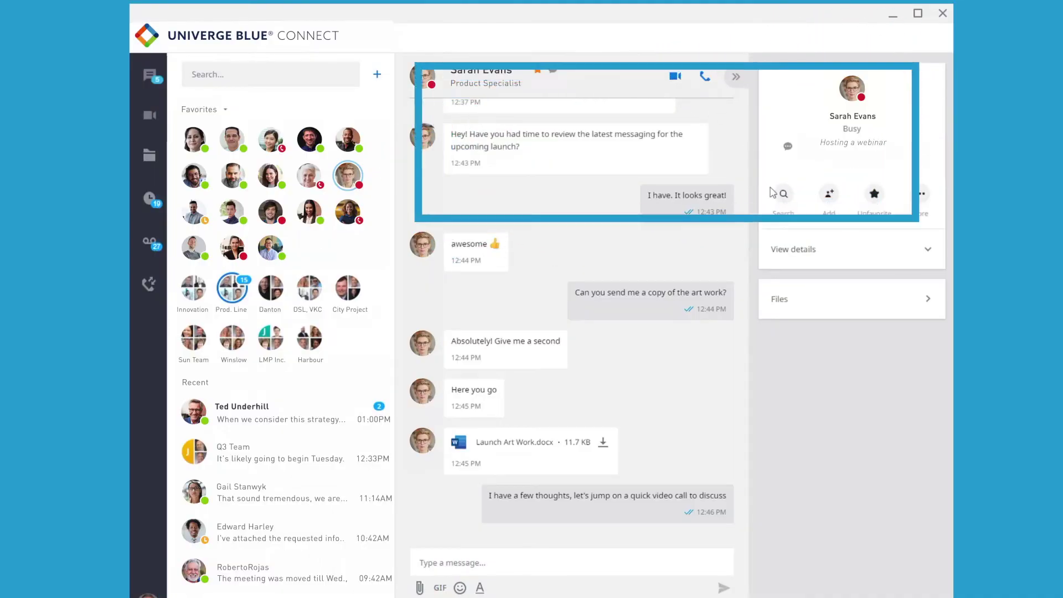
{"action": "left_click", "coordinate": [782, 195]}
{"action": "type", "text": "Marketing Plan"}
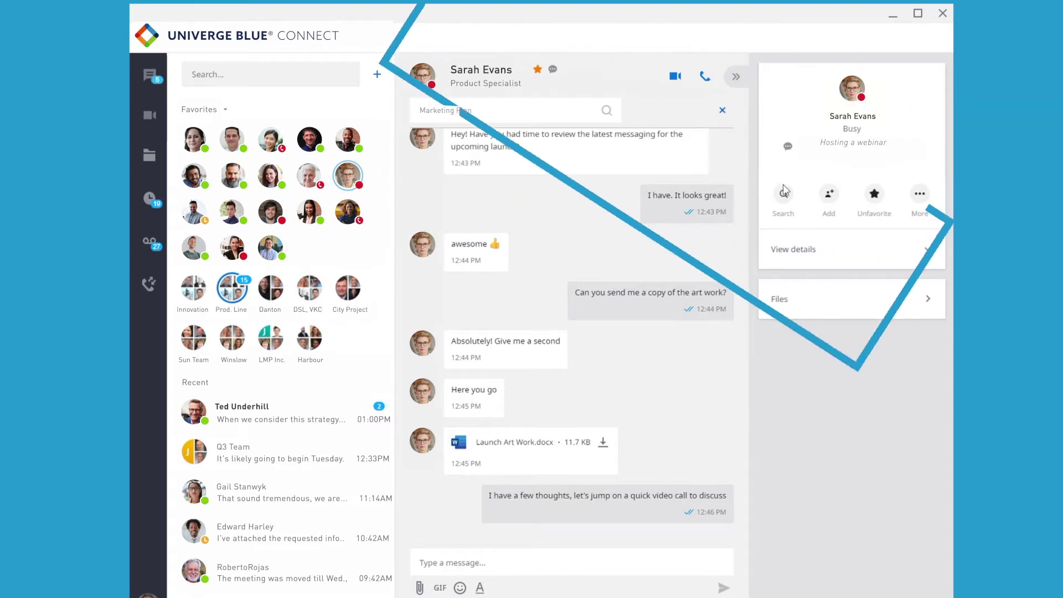
{"action": "left_click", "coordinate": [798, 291]}
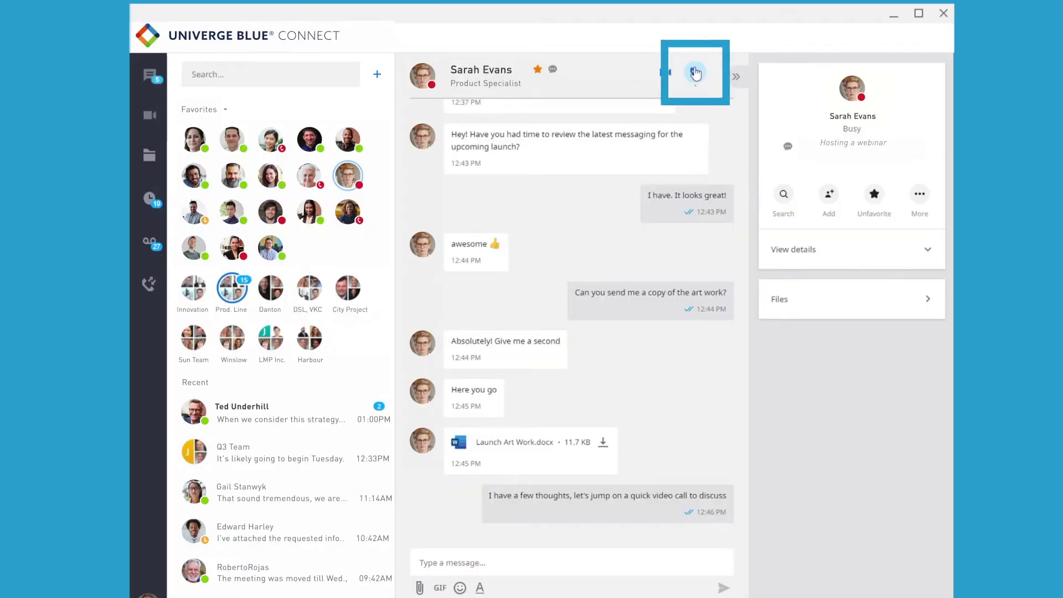
Start an audio call with the product specialist from the chat header
{"action": "left_click", "coordinate": [696, 73]}
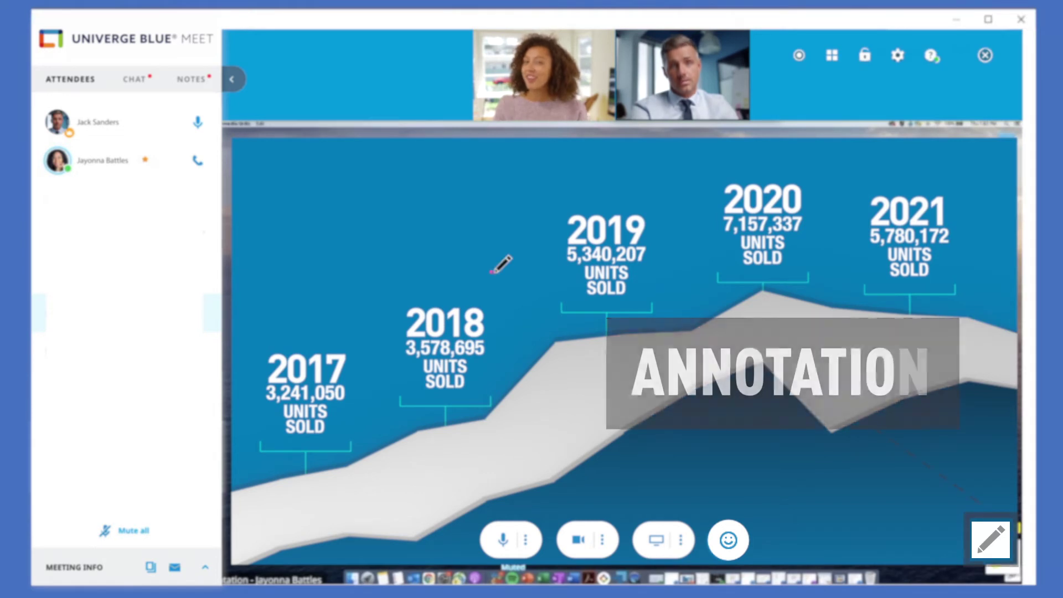
Draw a pen circle around the 2018 units-sold figure on the shared chart
{"action": "left_click_drag", "start_coordinate": [491, 272], "coordinate": [558, 311]}
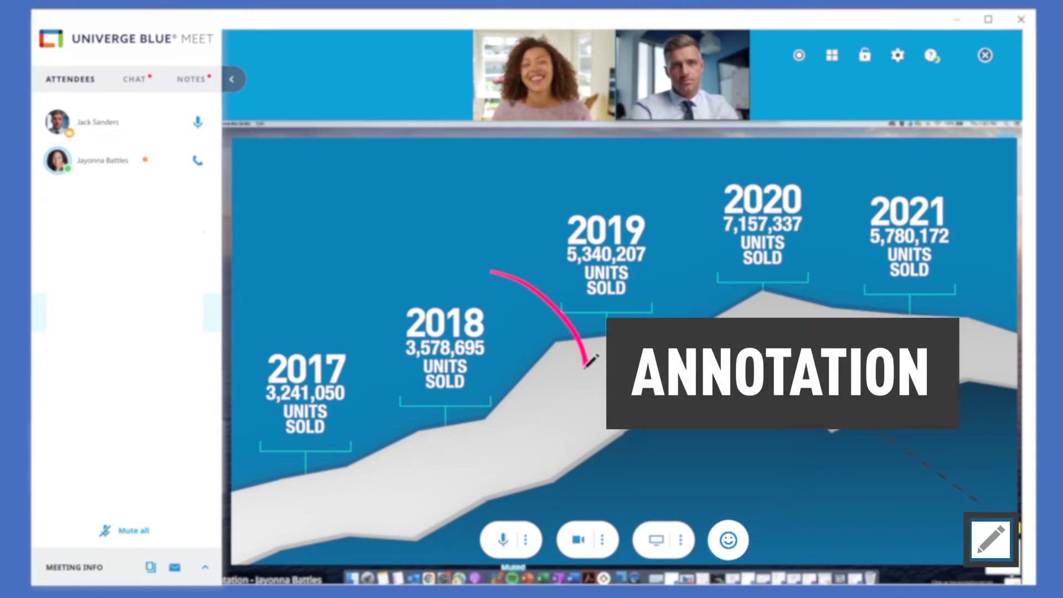
{"action": "mouse_move", "coordinate": [586, 366]}
{"action": "left_mouse_down"}
{"action": "mouse_move", "coordinate": [523, 424]}
{"action": "mouse_move", "coordinate": [400, 411]}
{"action": "left_mouse_up"}
{"action": "mouse_move", "coordinate": [354, 316]}
{"action": "left_mouse_down"}
{"action": "mouse_move", "coordinate": [495, 274]}
{"action": "mouse_move", "coordinate": [548, 317]}
{"action": "left_mouse_up"}
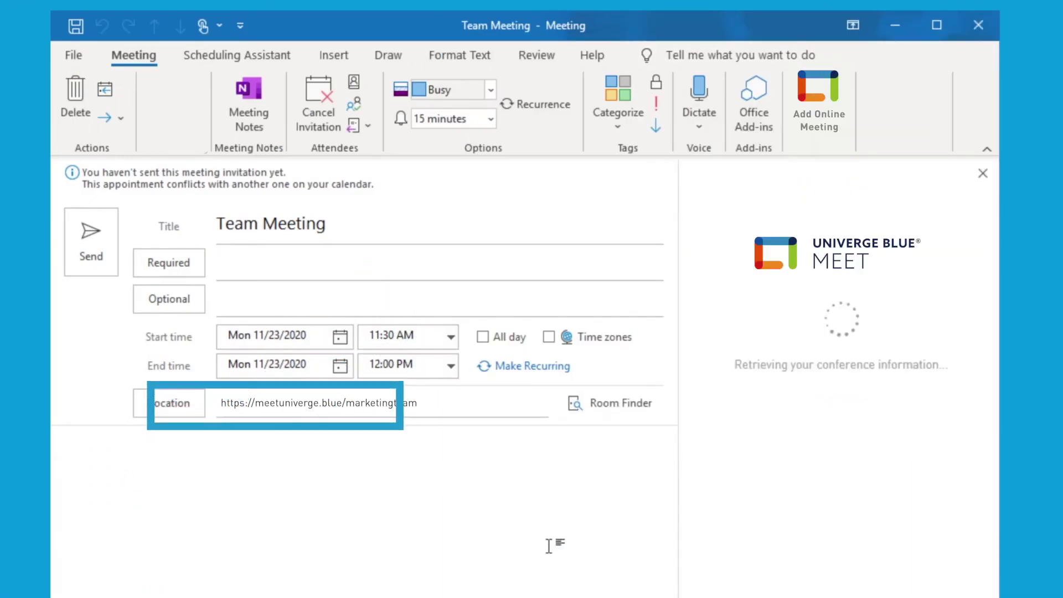
Scroll the Team Meeting invitation to review the Univerge Blue Meet conference details
{"action": "scroll", "coordinate": [481, 528], "scroll_direction": "down", "scroll_amount": 3}
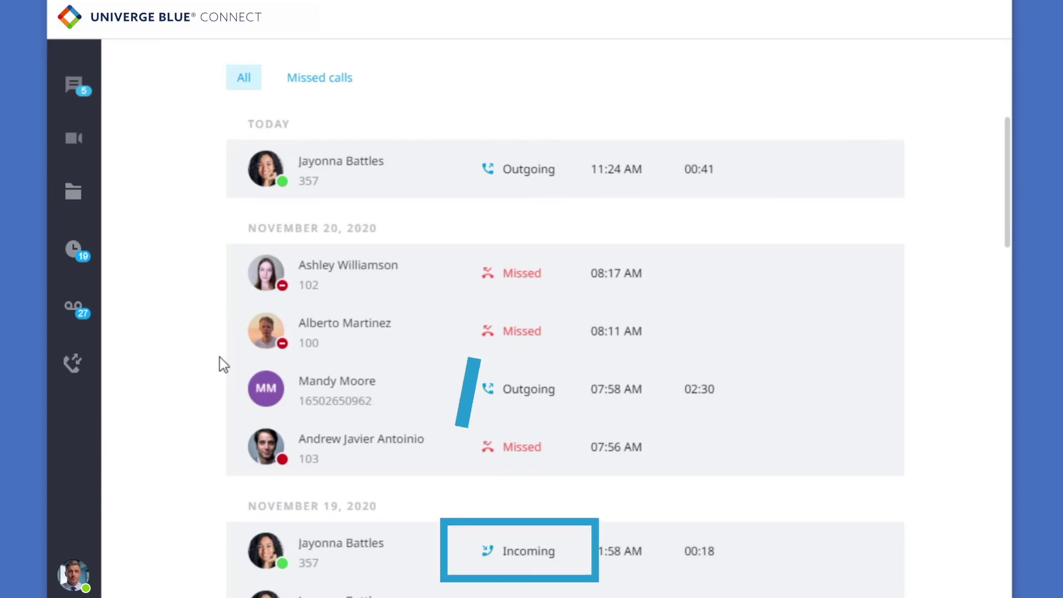
Open the second voicemail, the 00:11 one from Nov 20, to read its transcript
{"action": "mouse_move", "coordinate": [825, 311]}
{"action": "mouse_move", "coordinate": [678, 187]}
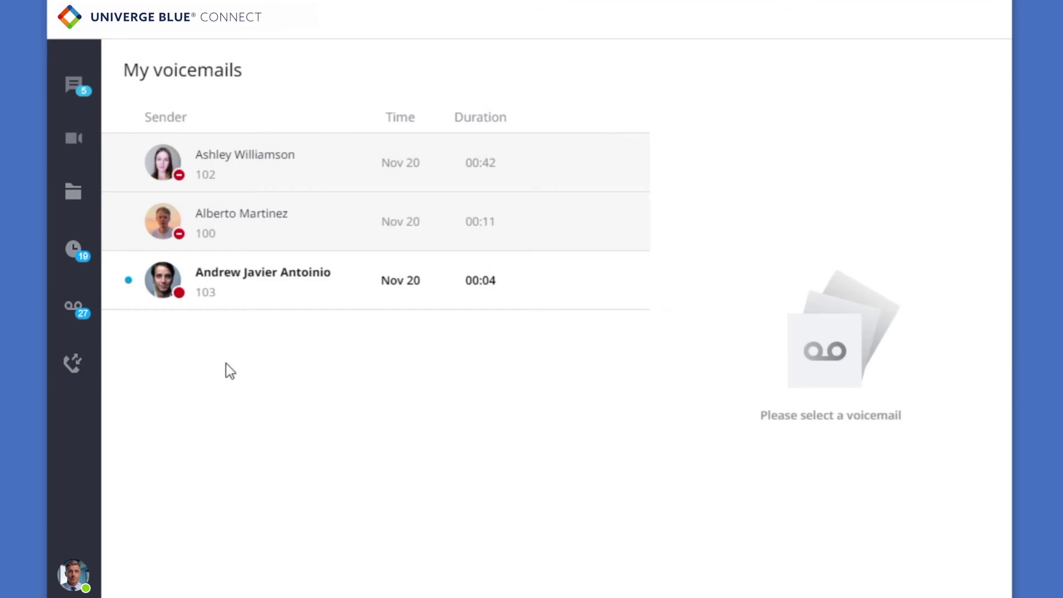
{"action": "left_click", "coordinate": [330, 235]}
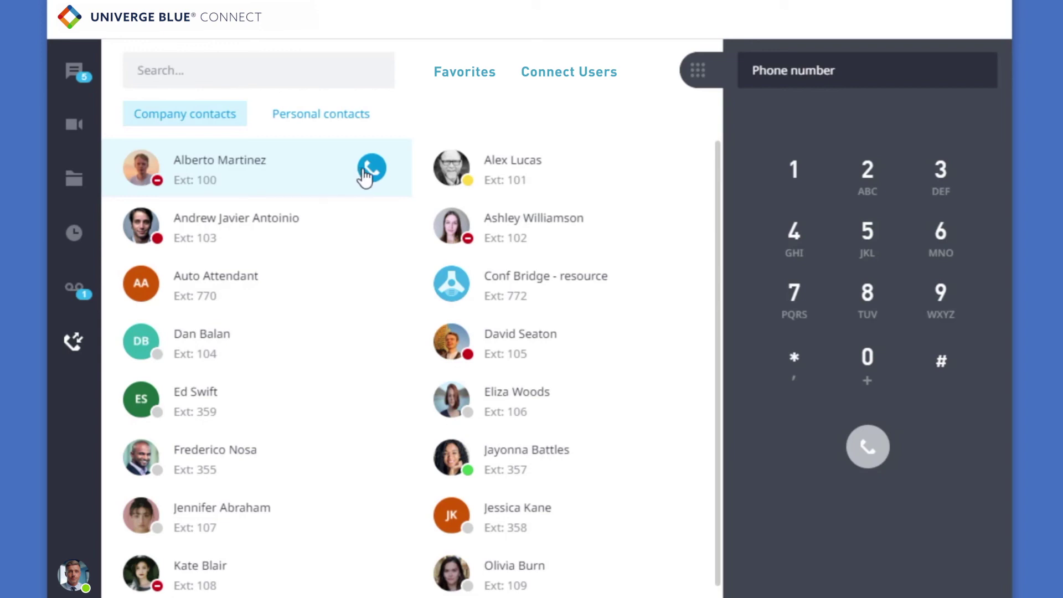
Filter the company contacts search to Favorites, leaving six contacts listed
{"action": "left_click", "coordinate": [166, 70]}
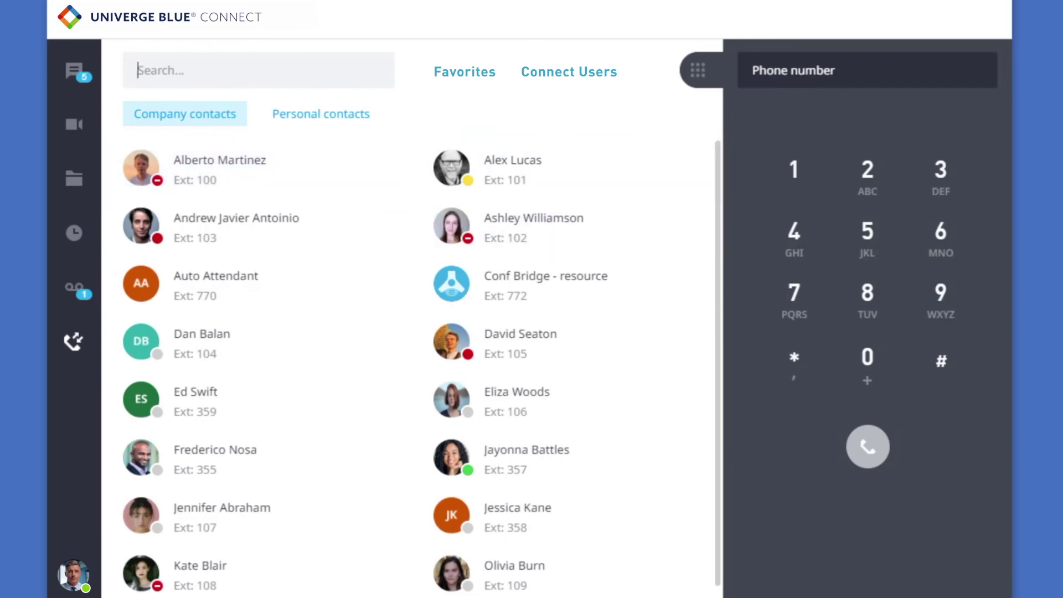
{"action": "left_click", "coordinate": [496, 76]}
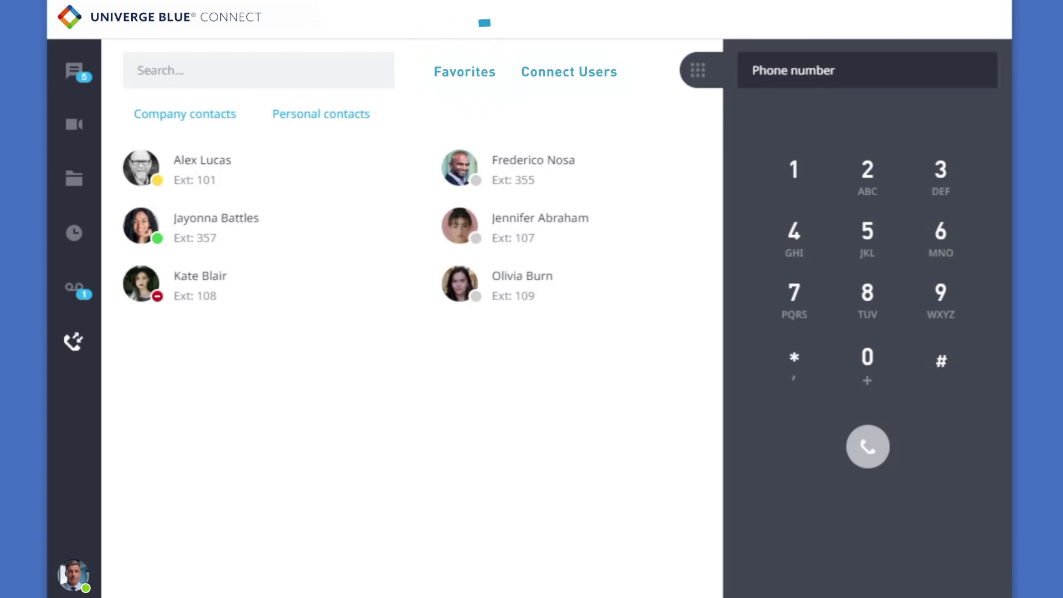
{"action": "mouse_move", "coordinate": [289, 163]}
{"action": "mouse_move", "coordinate": [157, 187]}
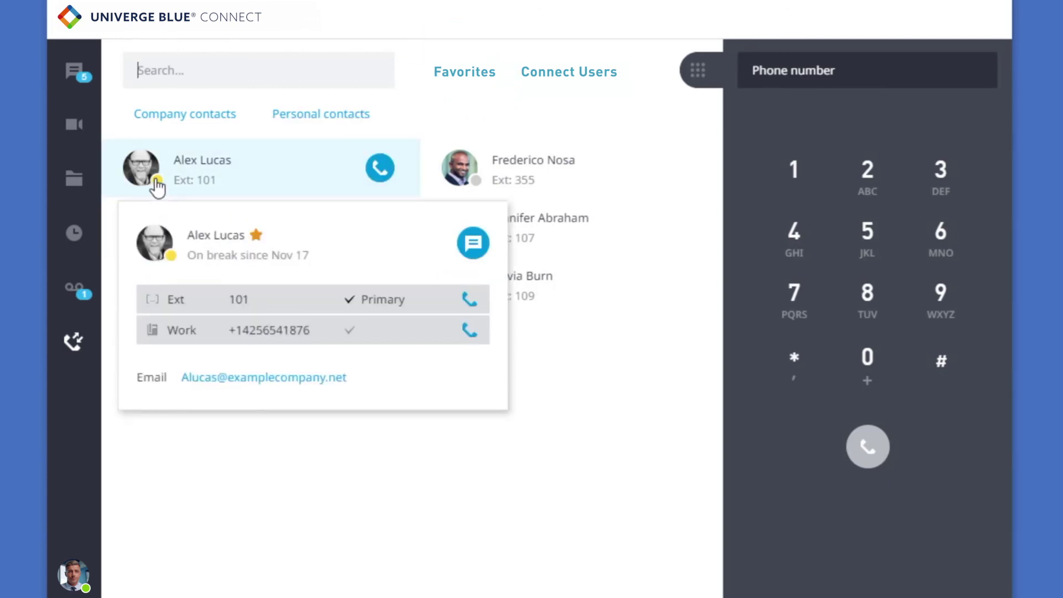